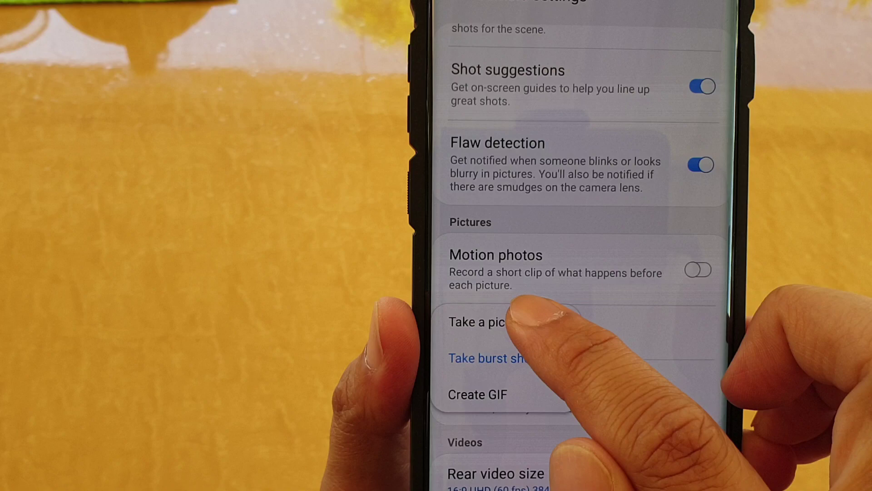
Set 'Hold shutter button to' to 'Take a picture', return to the viewfinder, and snap a test photo.
click(519, 321)
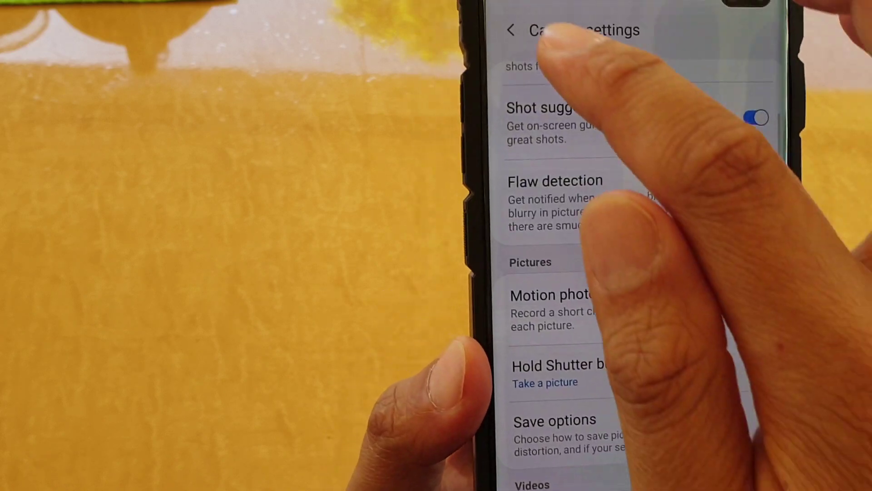
click(512, 30)
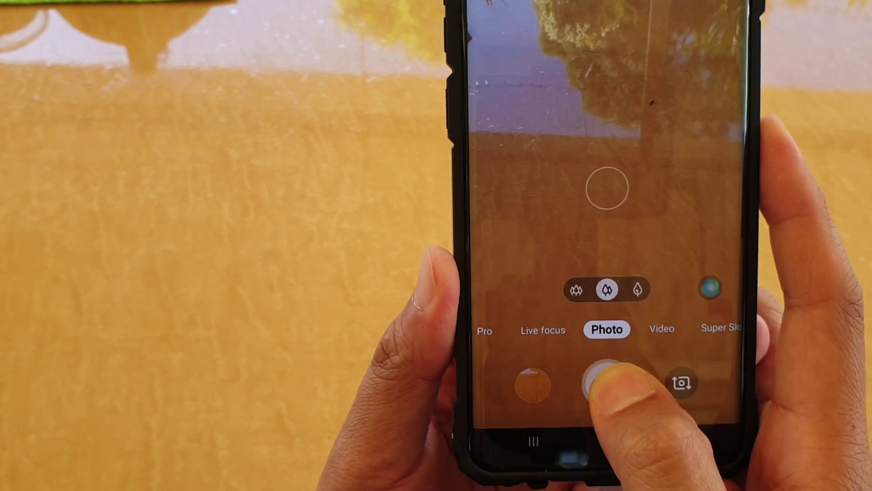
click(610, 388)
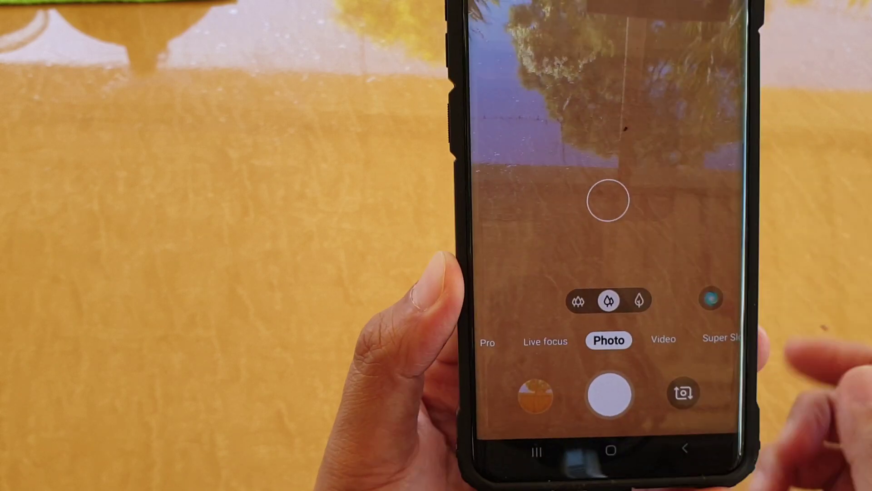